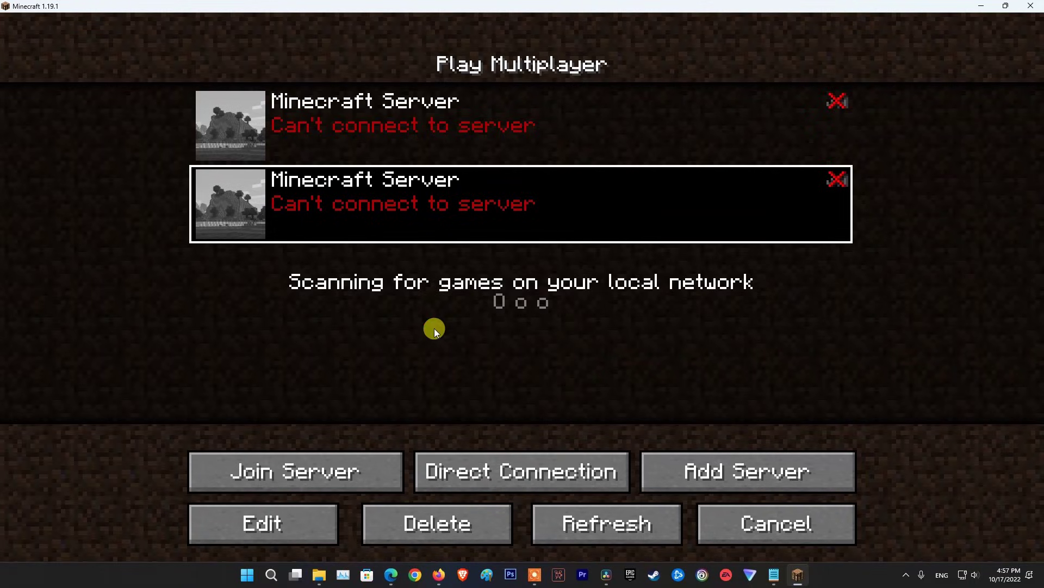
Check the server's edit details, then open Command Prompt via 'cmd' search and begin typing ping
left_click(298, 524)
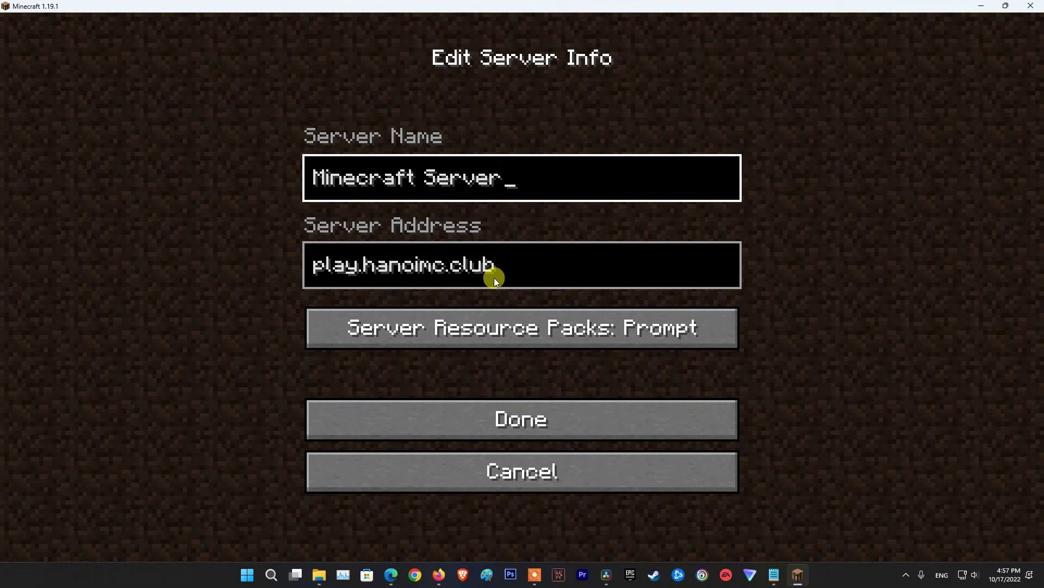
left_click(414, 476)
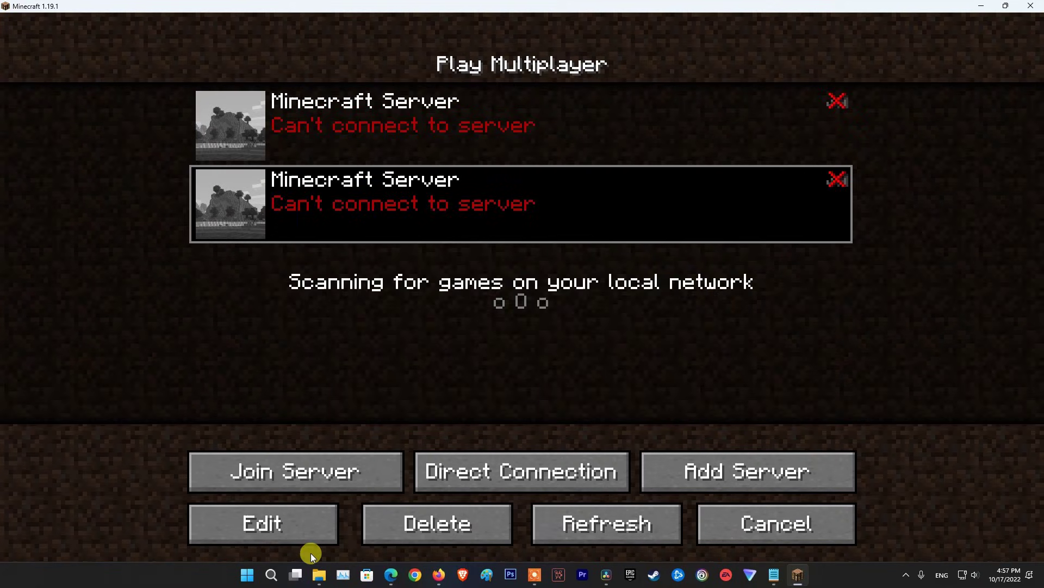
left_click(271, 574)
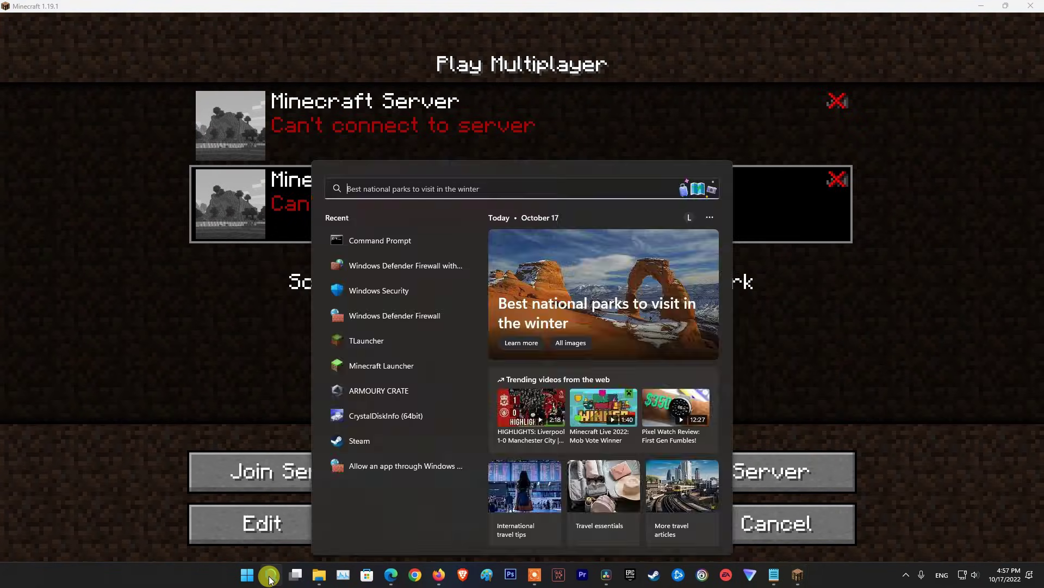
type("cmd")
left_click(425, 282)
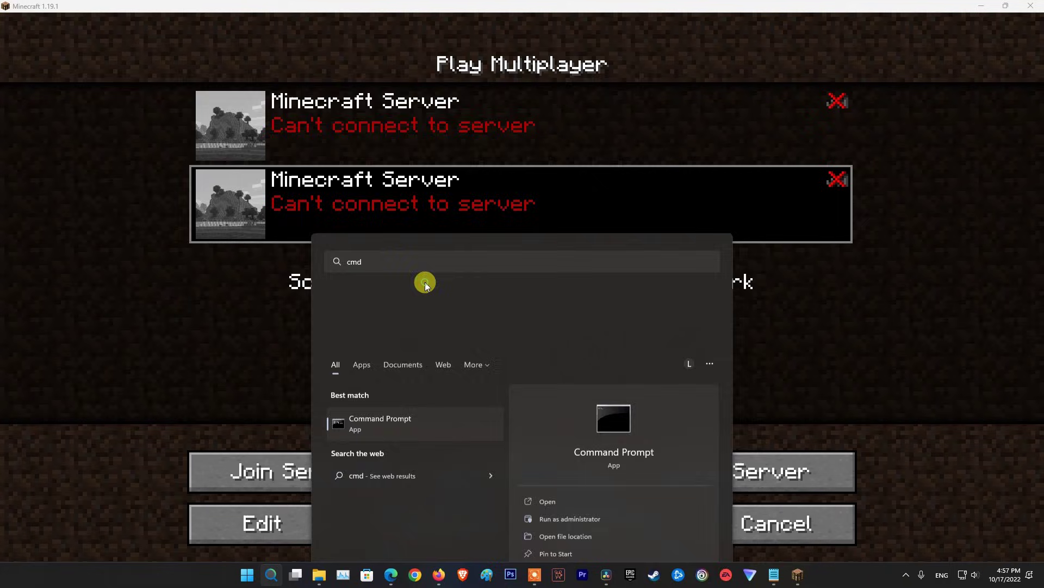
mouse_move(347, 96)
left_mouse_down()
mouse_move(392, 89)
mouse_move(606, 133)
left_mouse_up()
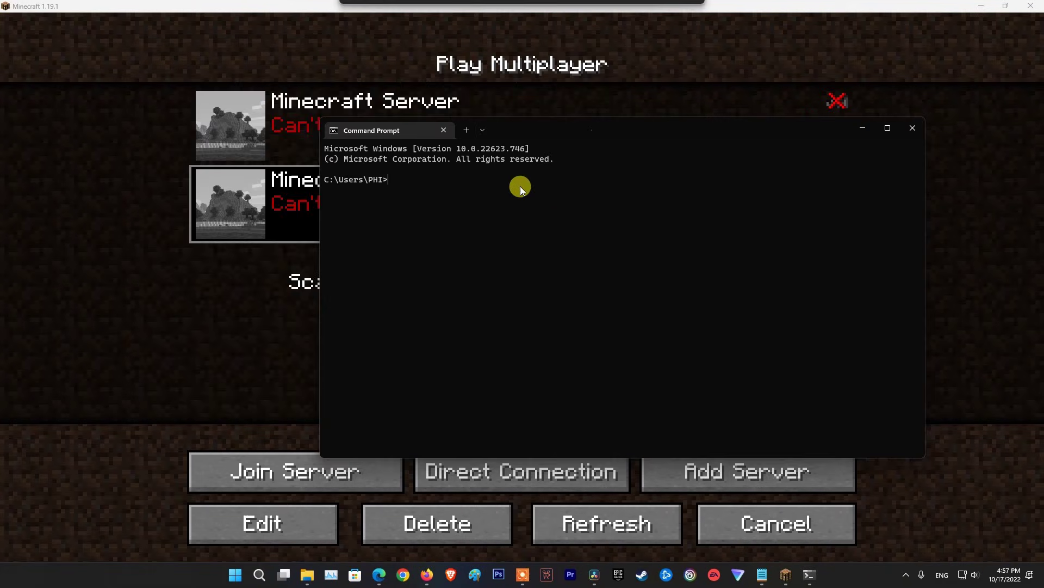
type("ping")
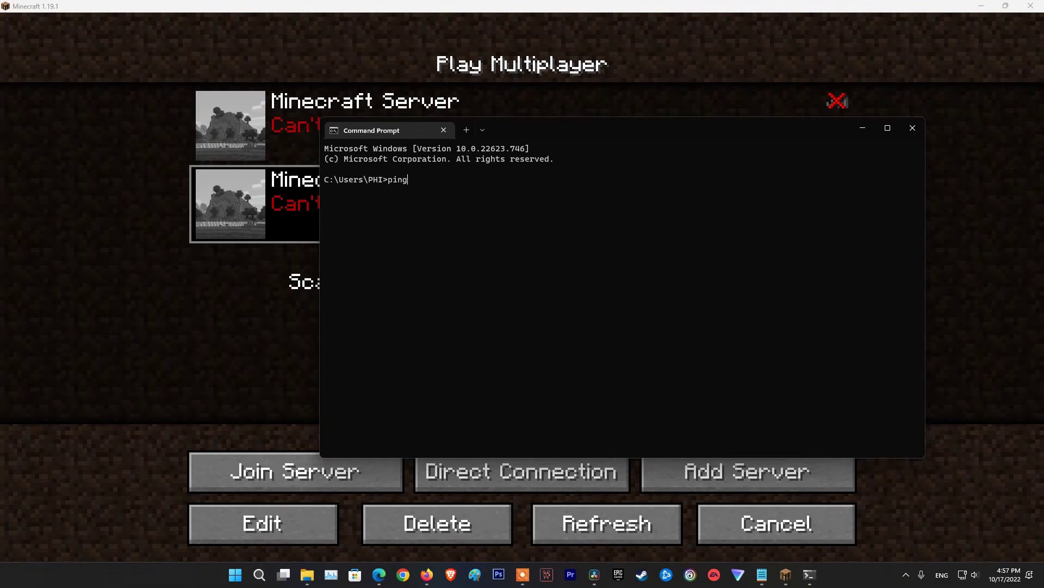
Copy the server address play.hanoimc.club from Edit Server Info back into Command Prompt
left_click(228, 292)
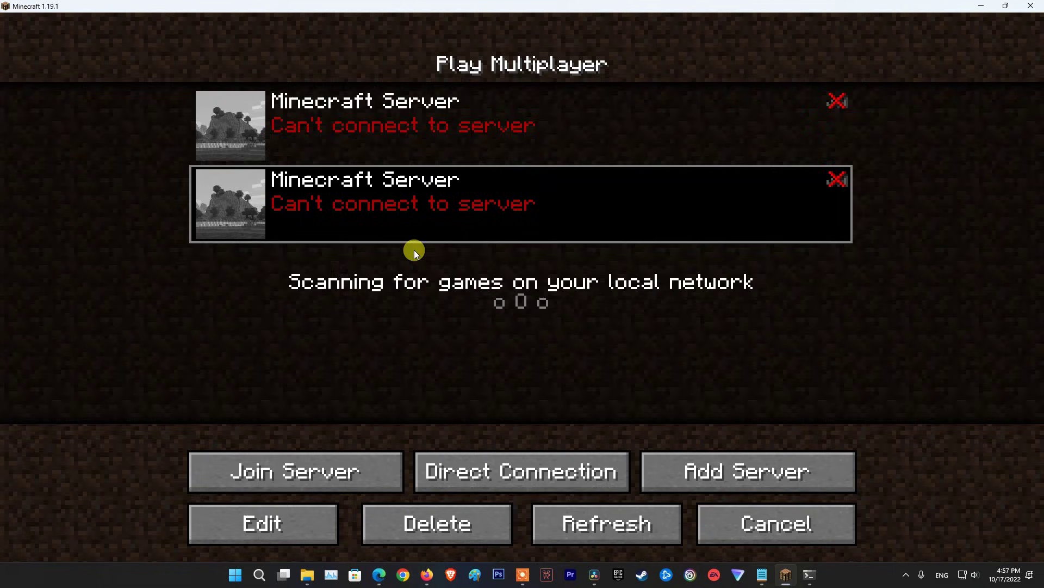
left_click(309, 516)
left_click(497, 262)
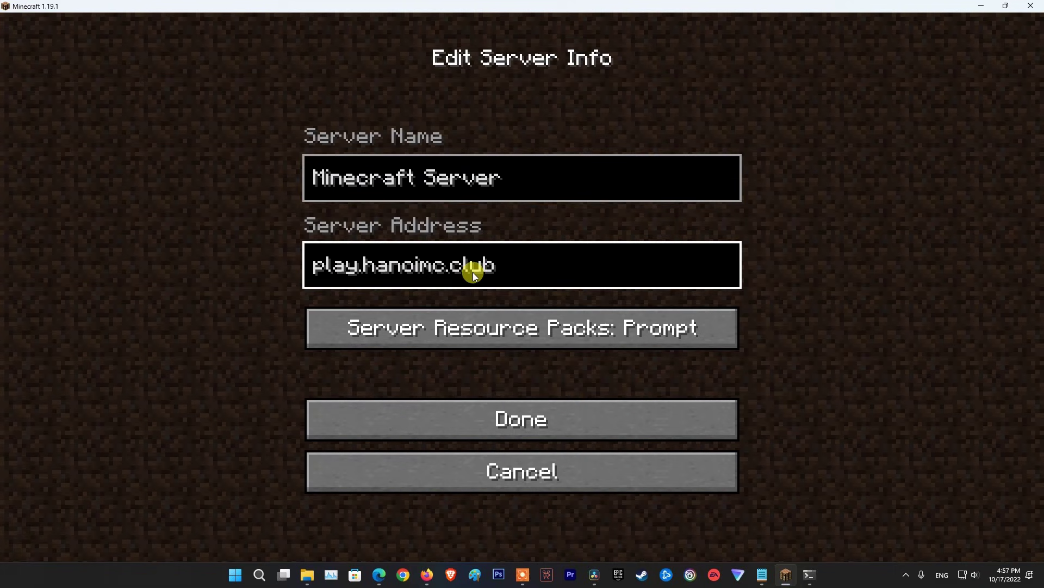
key("shift+Left")
key("shift+Left")
key("shift+Left")
key("ctrl+c")
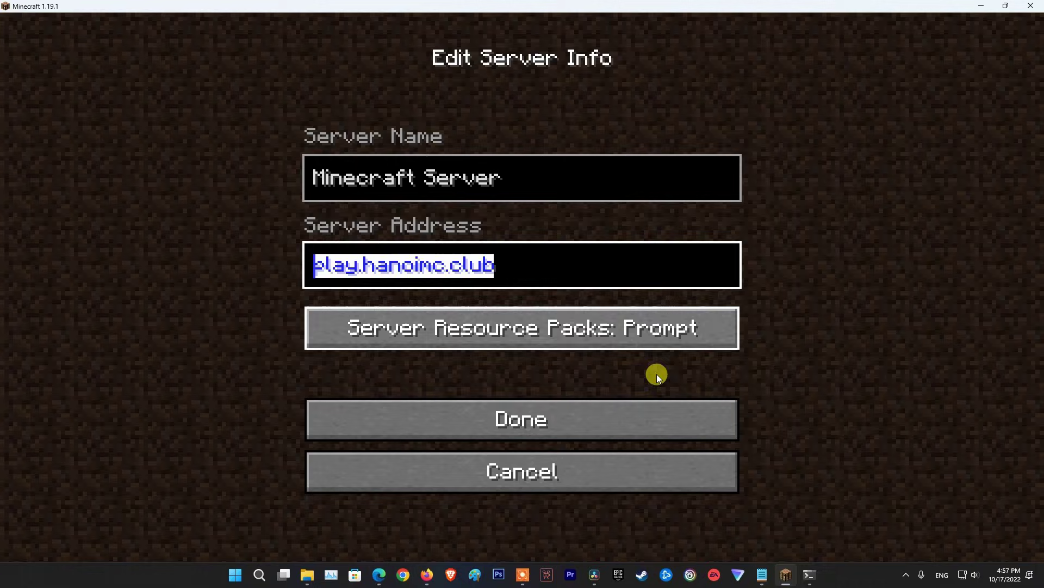
left_click(811, 574)
Run a continuous ping to play.hanoimc.club with the -t option
key("ctrl+v")
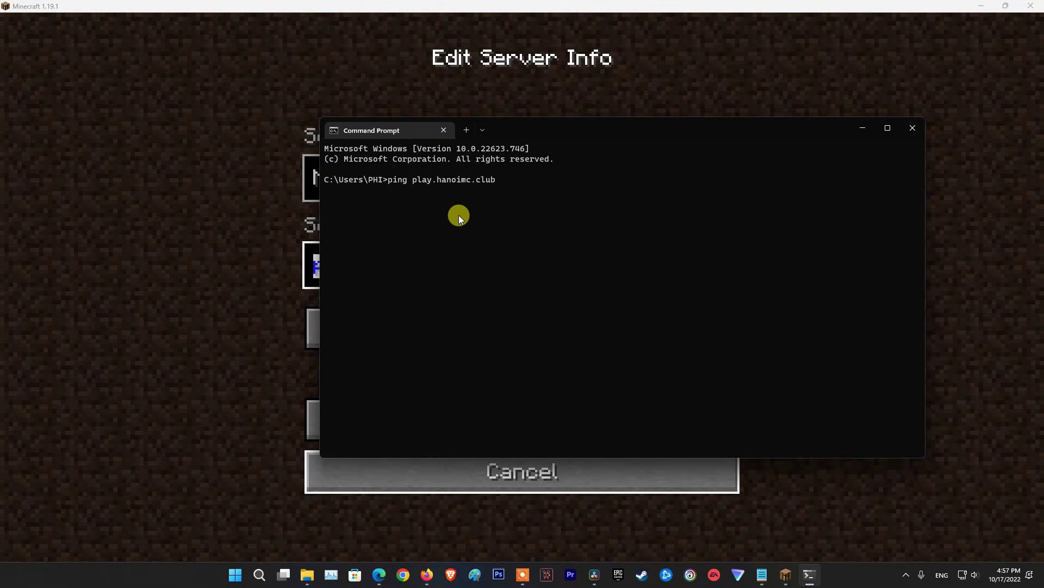
type("-t")
key("Return")
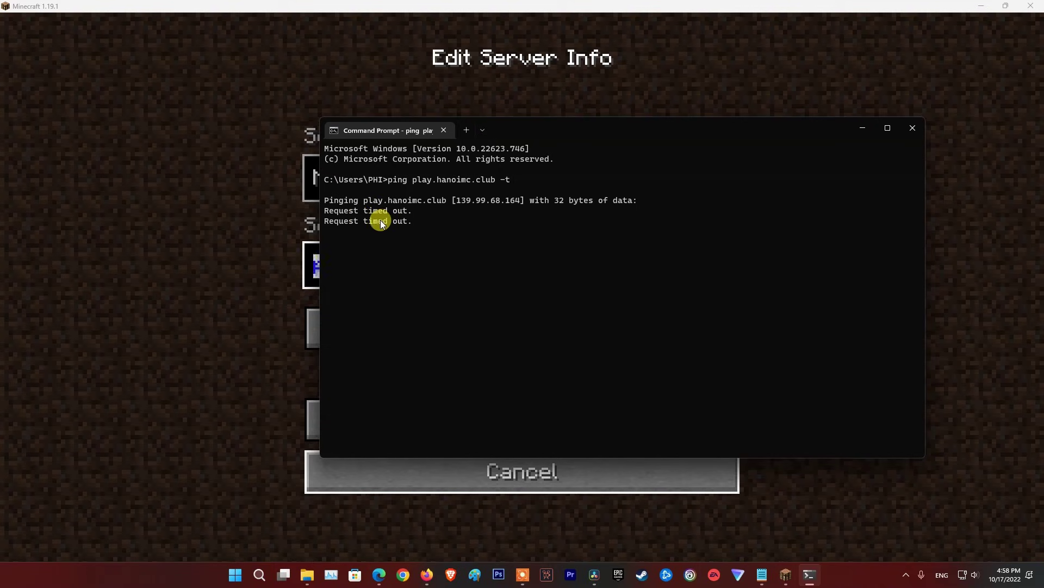
Back in Minecraft, save the server info and add a new server at mc-vn.com
key("alt+Tab")
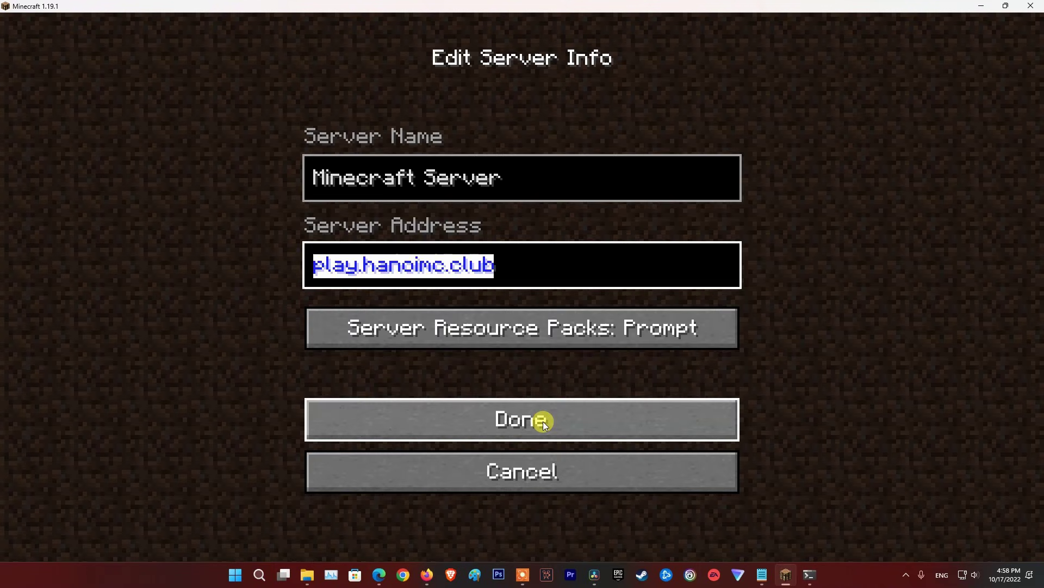
left_click(543, 421)
left_click(735, 485)
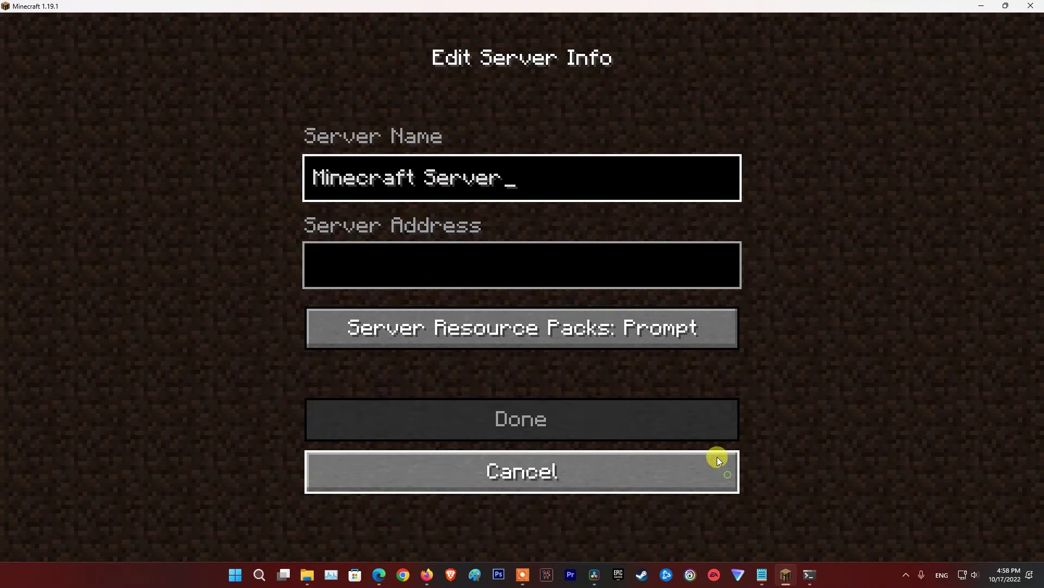
left_click(406, 270)
type("mc-vn.com")
left_click(518, 419)
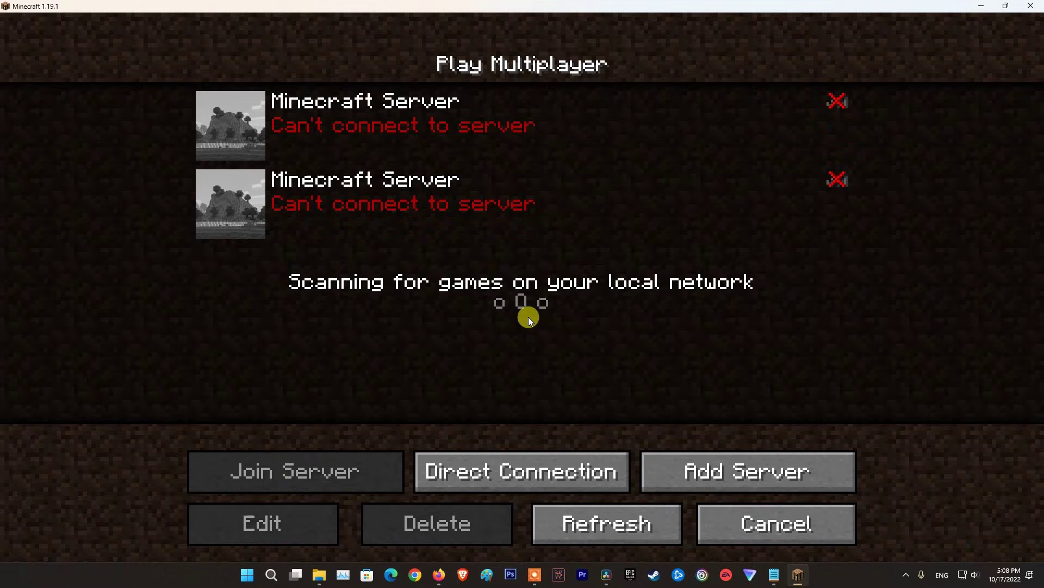
Open an administrator Command Prompt and flush the DNS cache with ipconfig/flushdns
key("super")
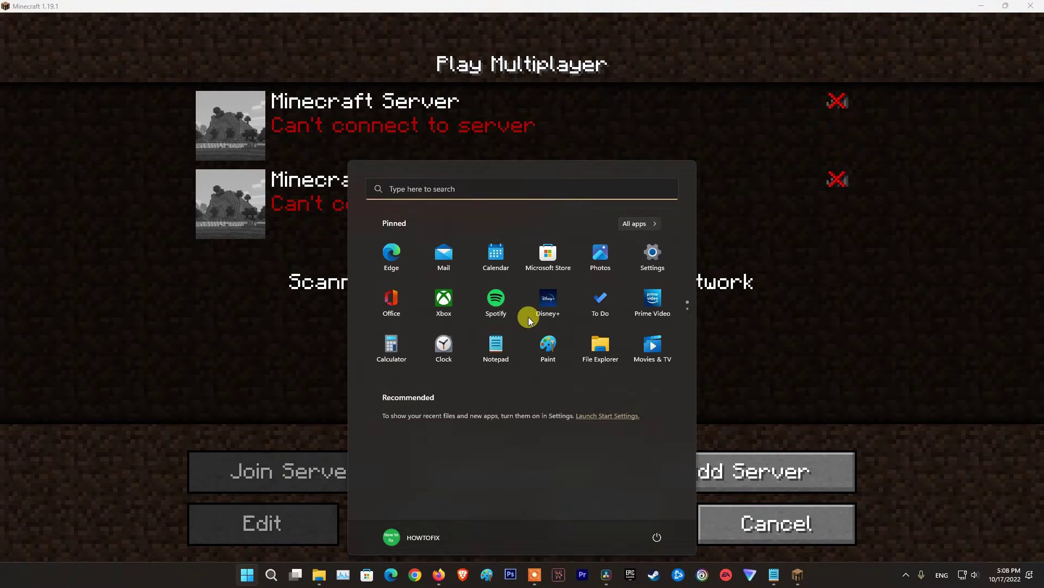
type("cmd")
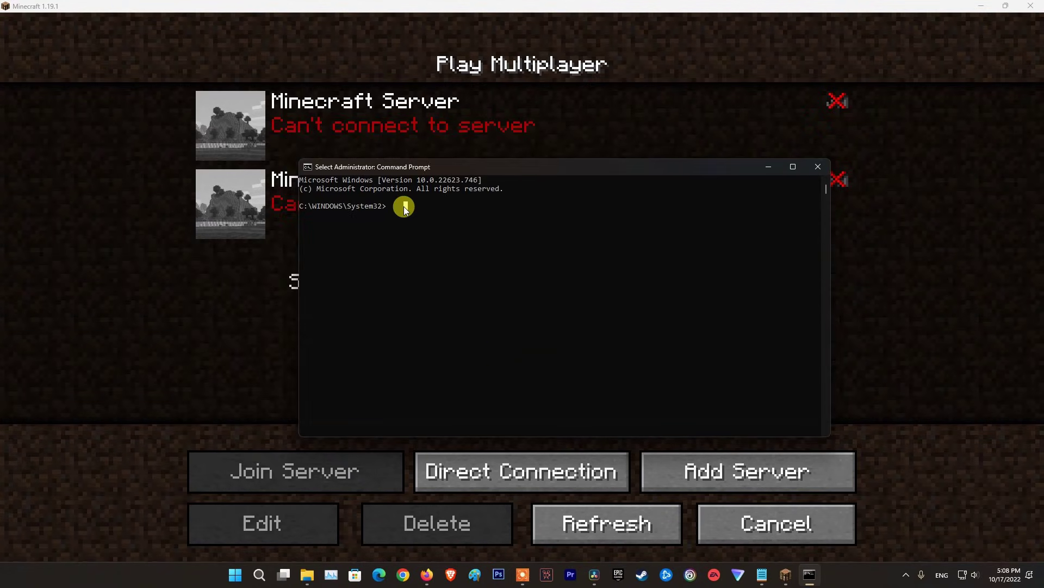
type("ipconfi")
type("g/f")
type("lushdn")
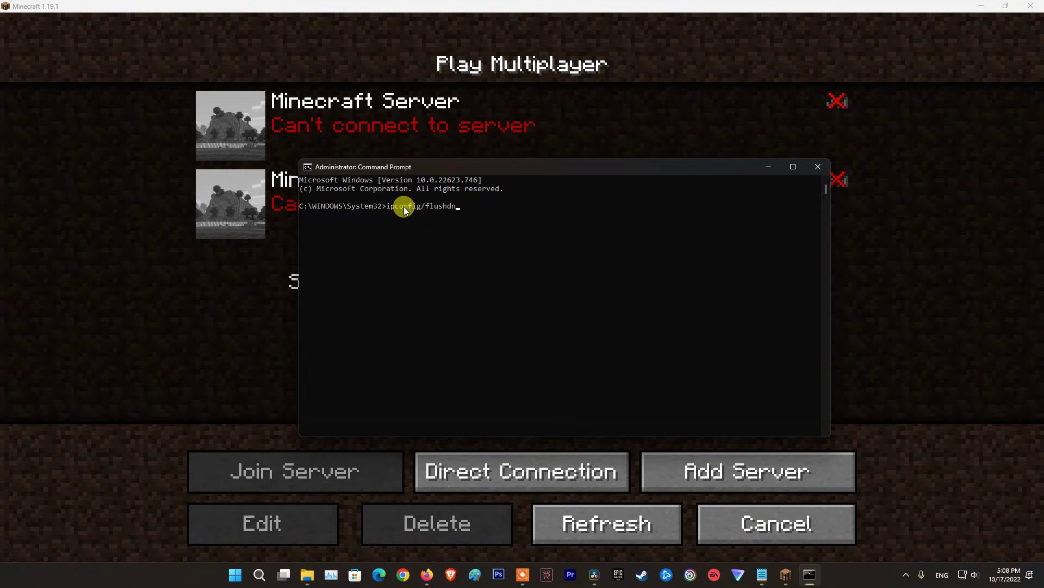
type("s")
key("Return")
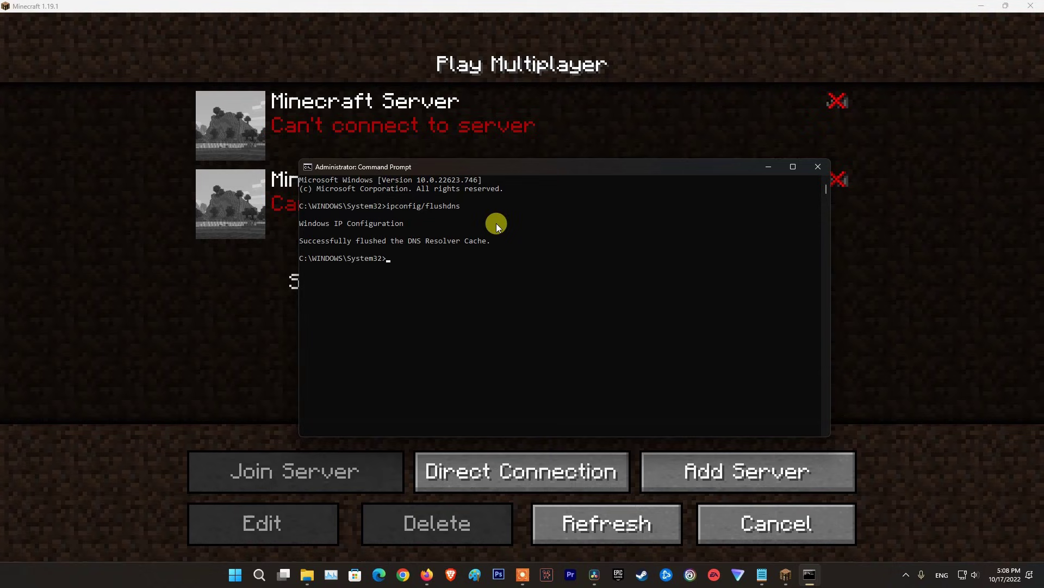
Edit the recalled command to run ipconfig/registerdns
key("Up")
key("BackSpace")
key("BackSpace")
key("BackSpace")
type("re")
type("gist")
type("erdns")
key("Return")
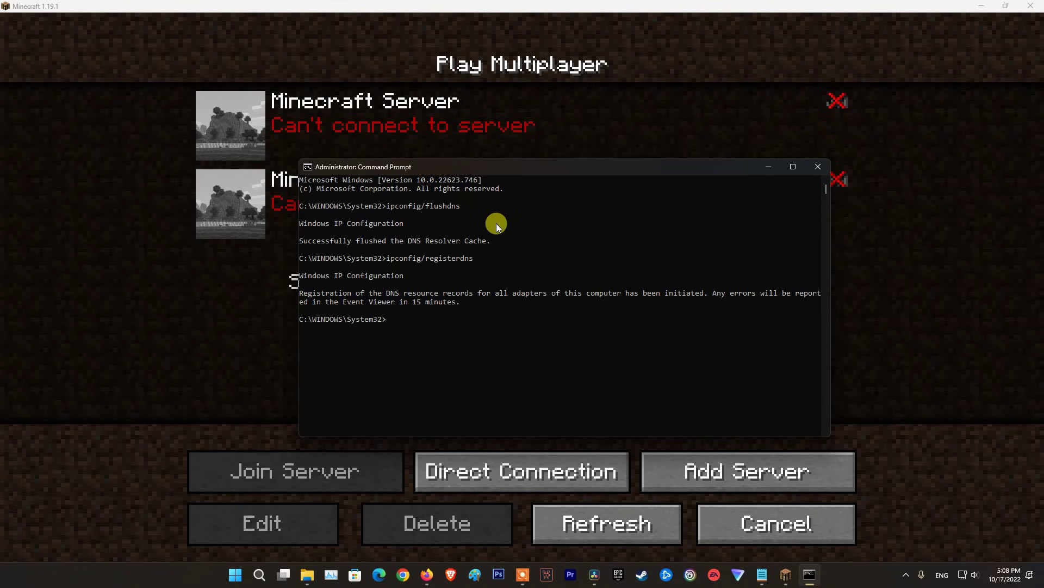
Release and then renew the IP lease with ipconfig /release and ipconfig /renew
key("Up")
key("BackSpace")
key("BackSpace")
key("BackSpace")
key("BackSpace")
type("lease")
key("Return")
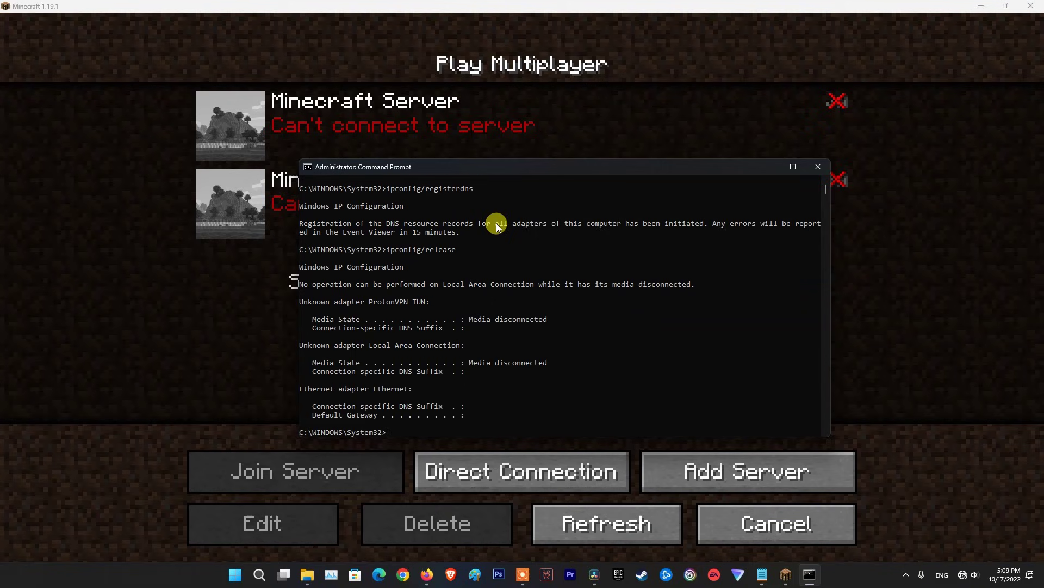
key("Up")
key("BackSpace")
key("BackSpace")
key("BackSpace")
type("new")
key("Return")
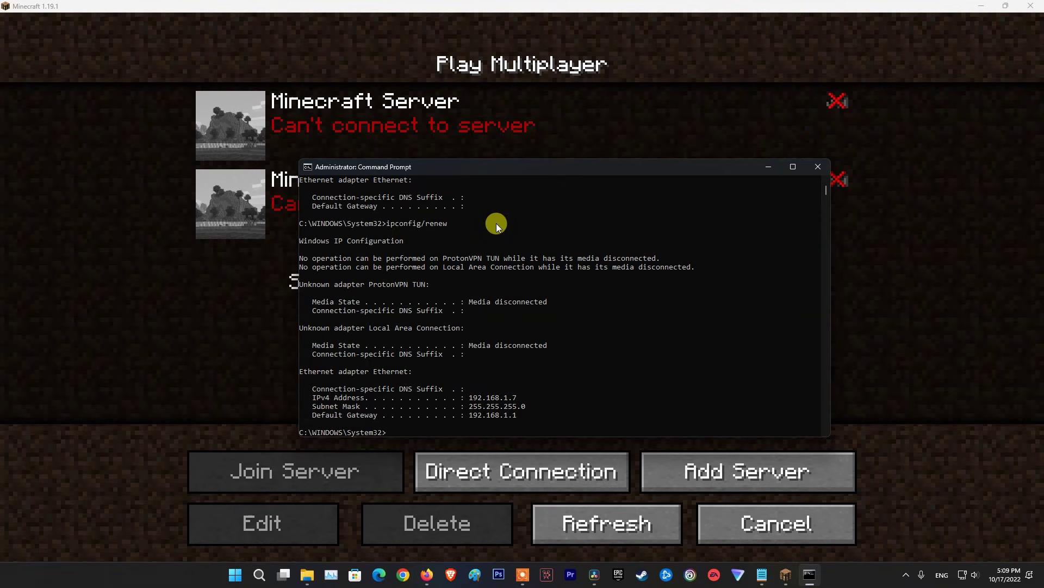
Reset the Winsock catalog with netsh winsock reset
type("net")
type("sh winso")
type("ck")
type(" reset")
key("Return")
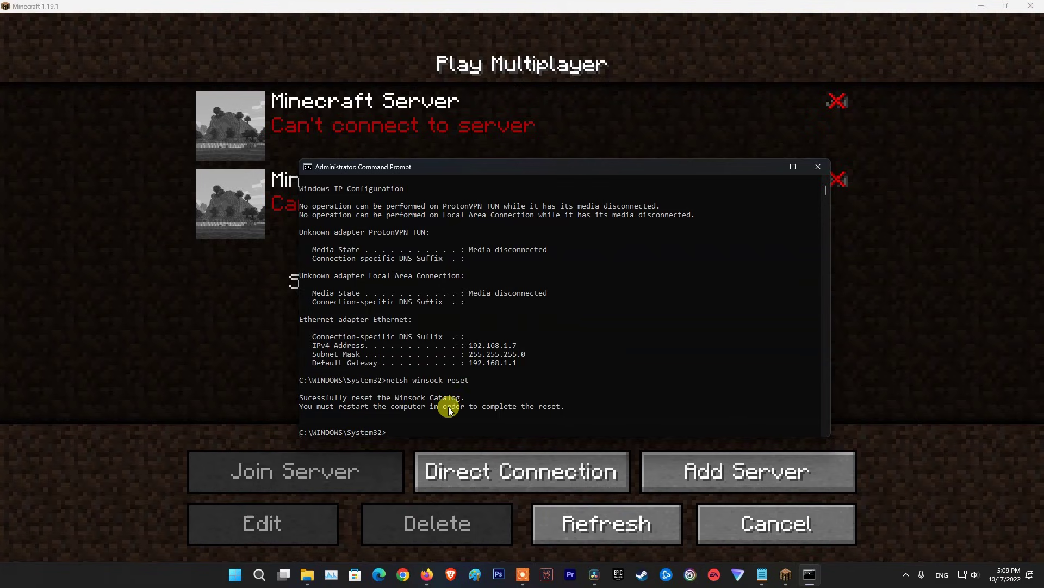
Restart the computer from the Start menu power options
left_click(235, 574)
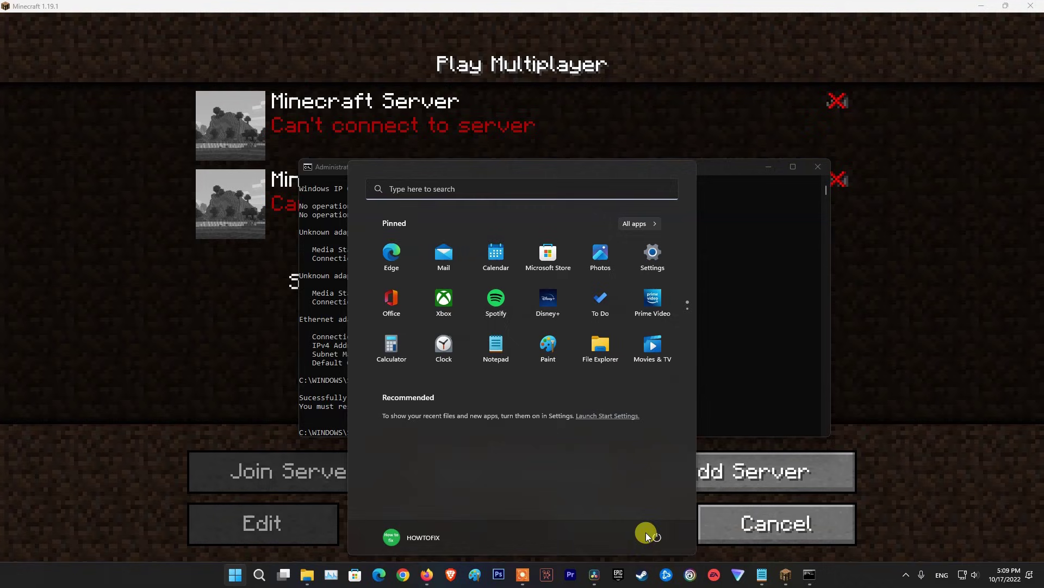
left_click(655, 536)
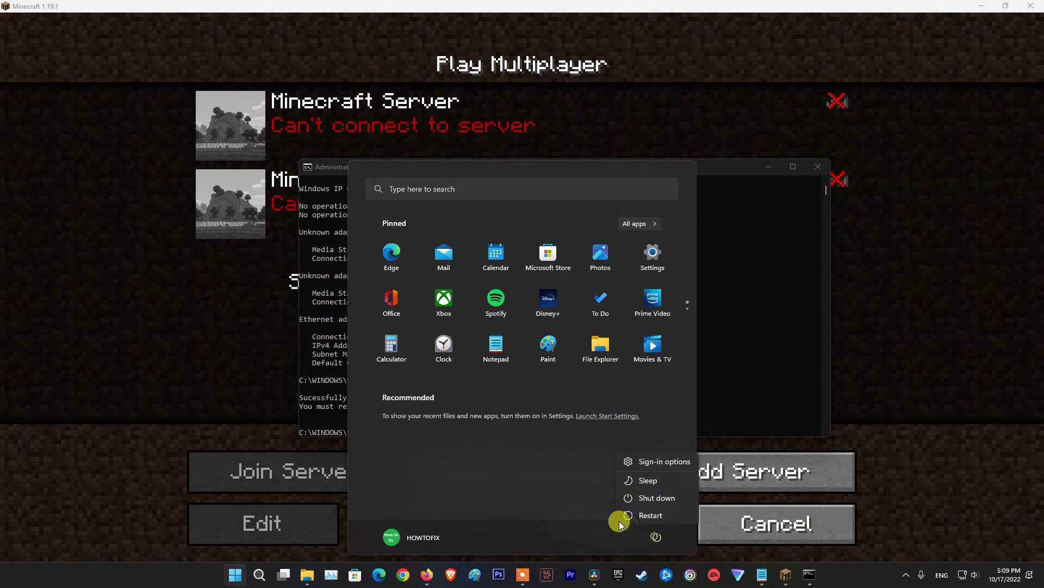
left_click(655, 515)
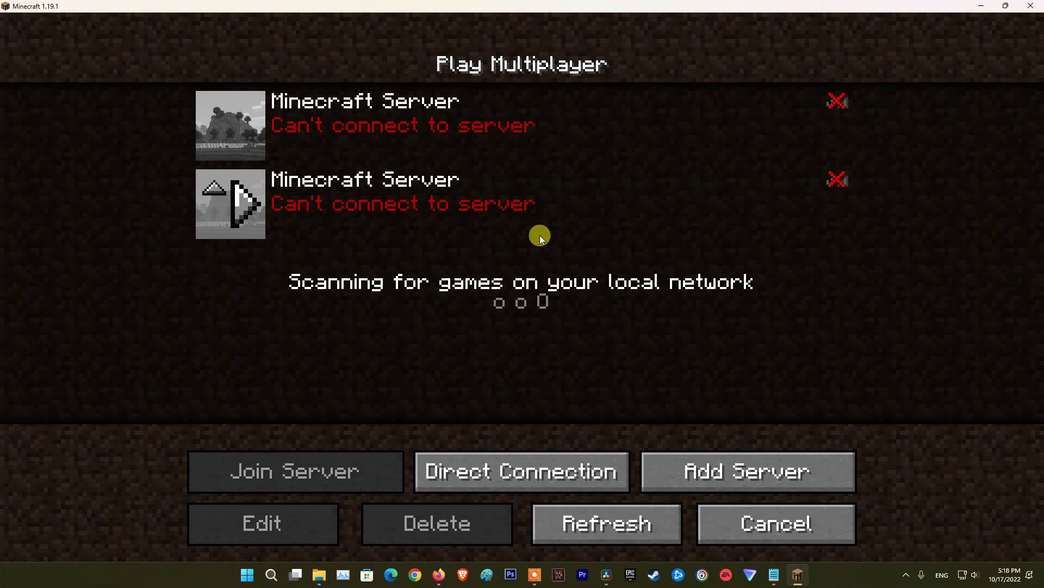
Open Network Connections by running ncpa.cpl from the Run box
key("super+r")
mouse_move(135, 449)
left_mouse_down()
mouse_move(348, 370)
mouse_move(559, 222)
left_mouse_up()
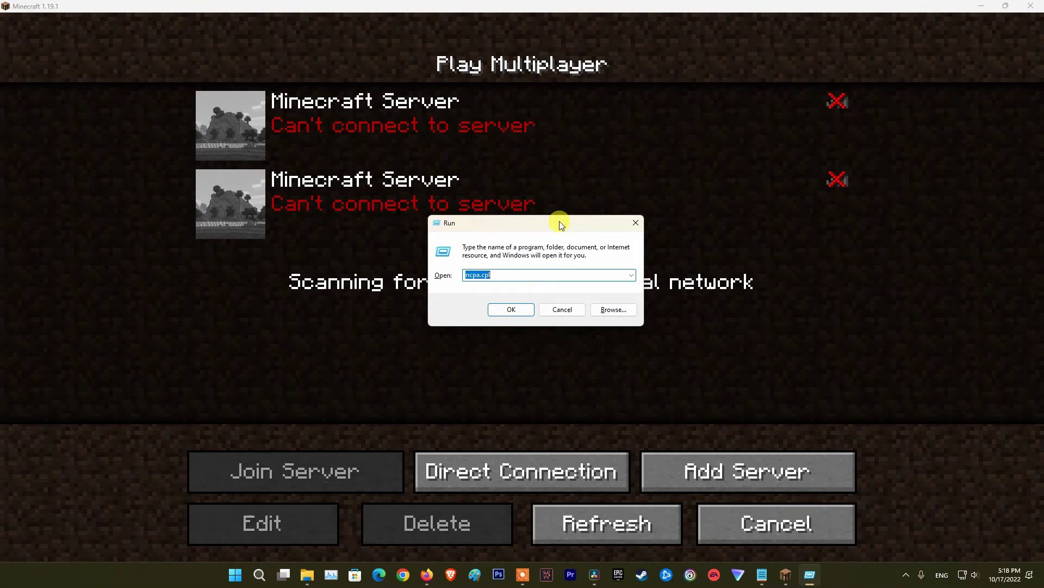
left_click(523, 275)
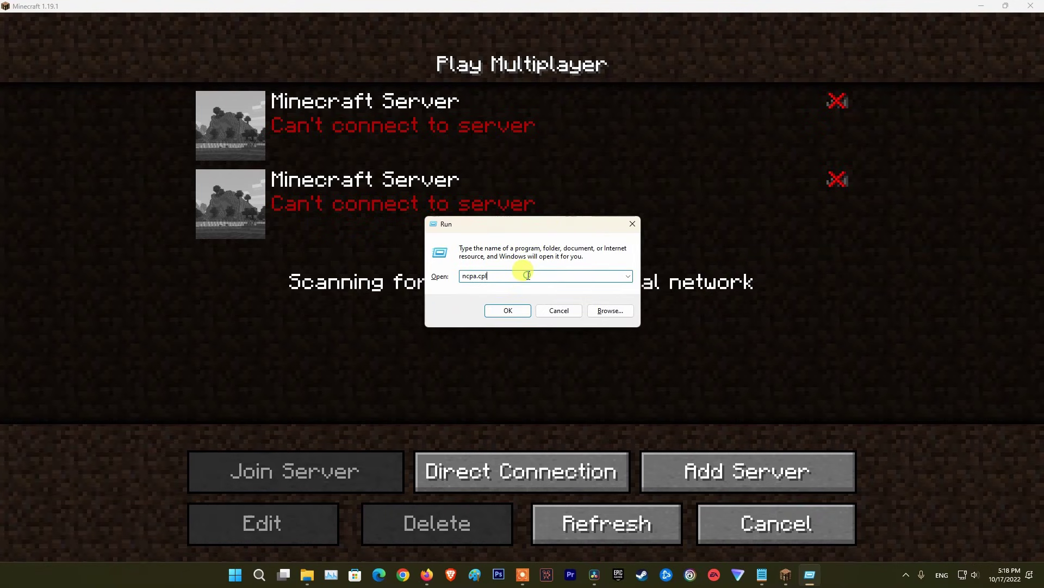
key("Return")
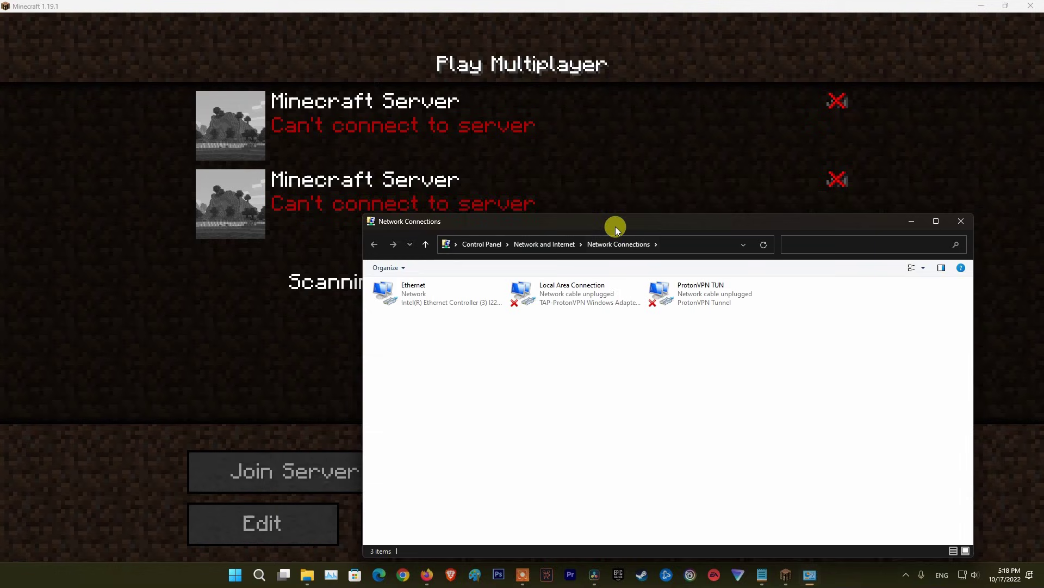
Give the Ethernet adapter's IPv4 Google DNS servers 8.8.8.8 and 8.8.4.4, confirm, and close Network Connections
left_click_drag(615, 226, 617, 191)
right_click(401, 260)
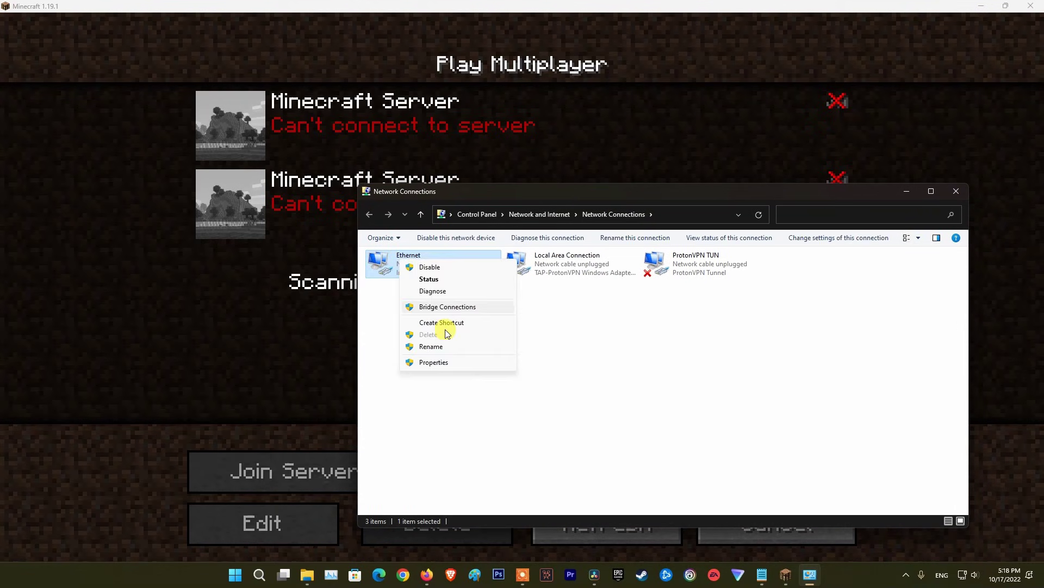
left_click(440, 362)
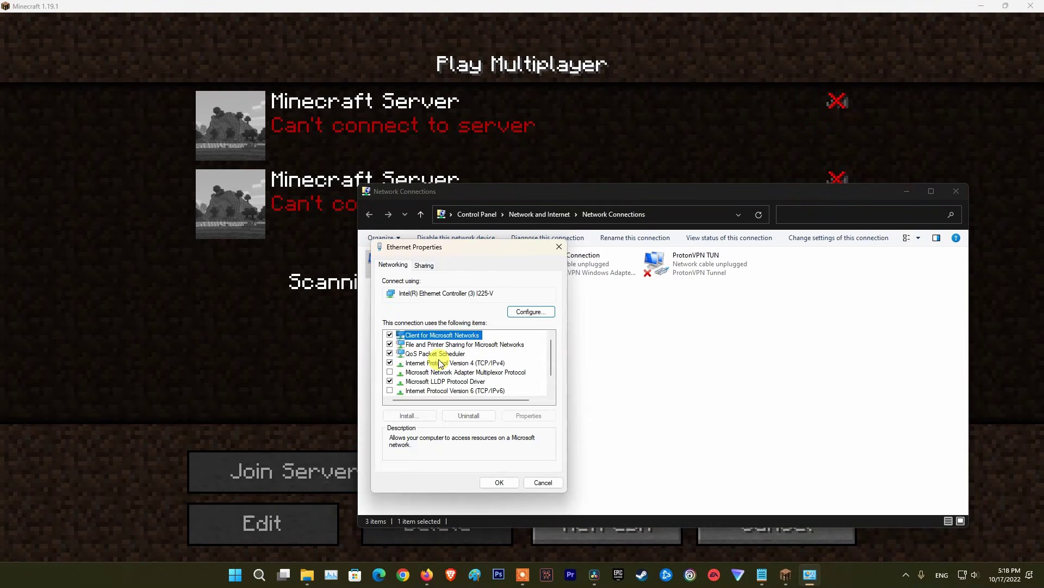
double_click(429, 367)
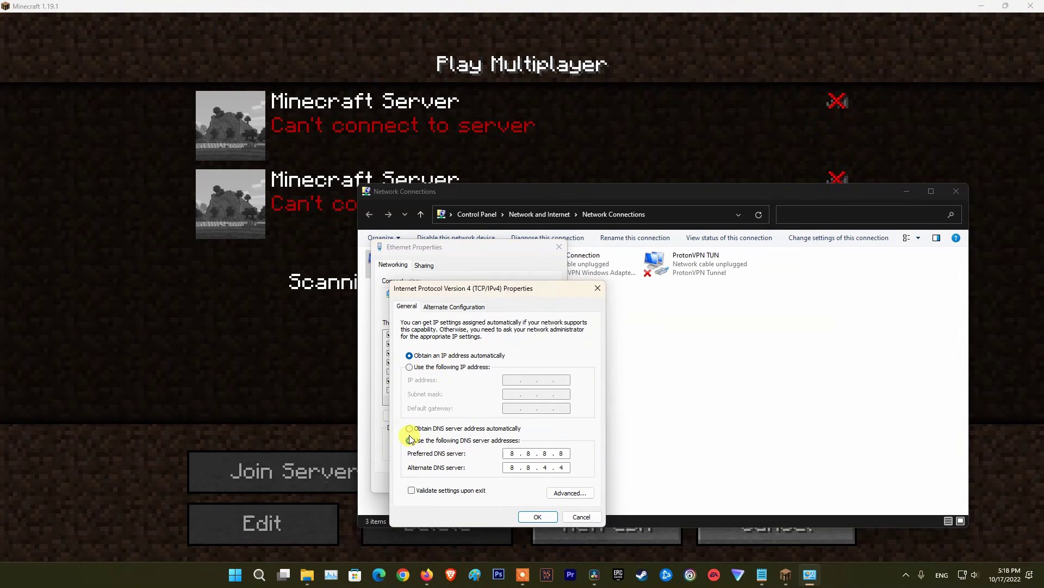
left_click(410, 440)
left_click_drag(527, 291, 544, 217)
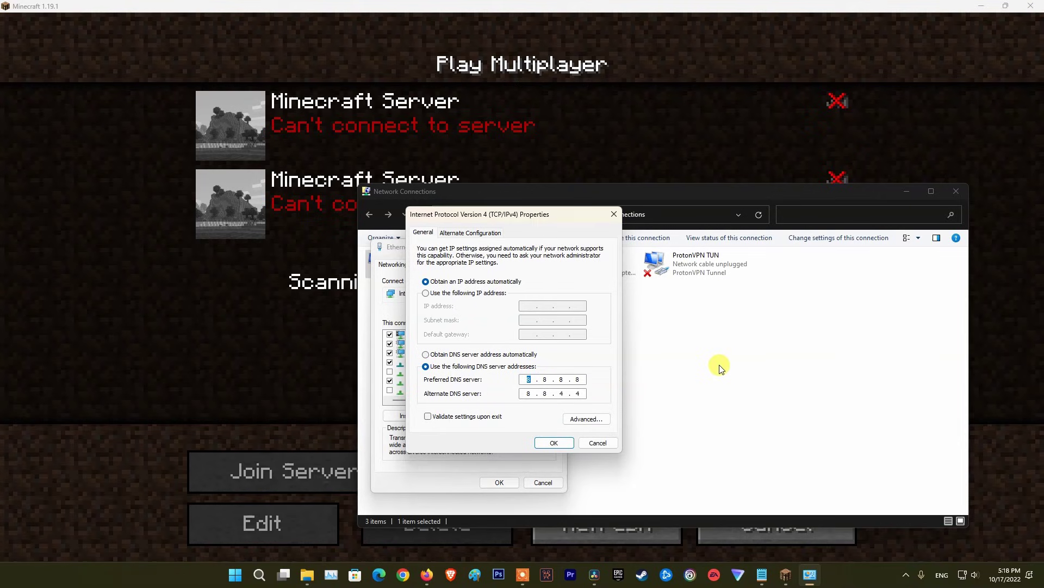
left_click(551, 442)
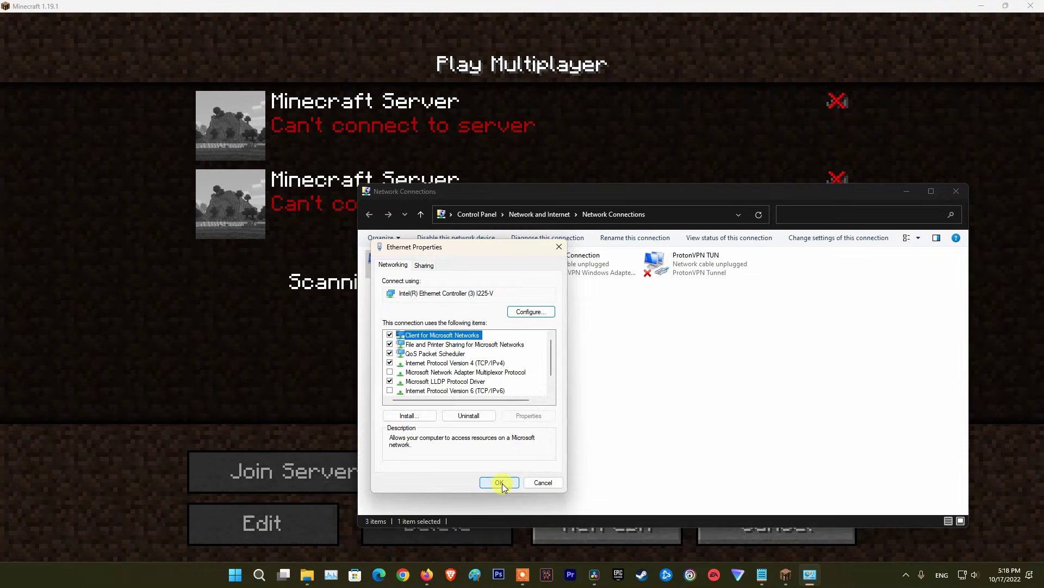
left_click(513, 482)
left_click(956, 191)
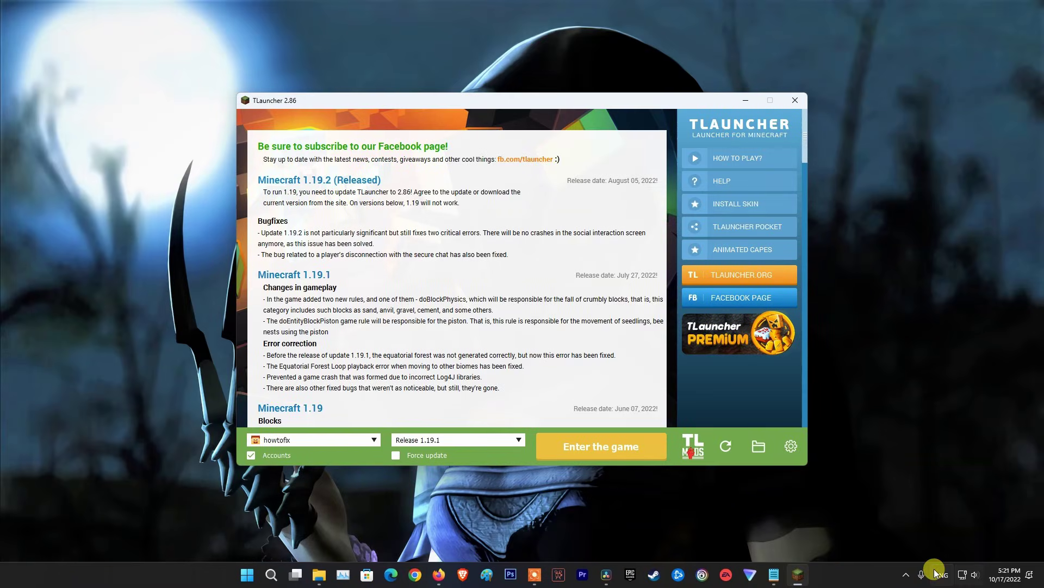
Disable Avast shields permanently from the system tray, then launch Minecraft 1.19.1 in TLauncher
left_click(905, 575)
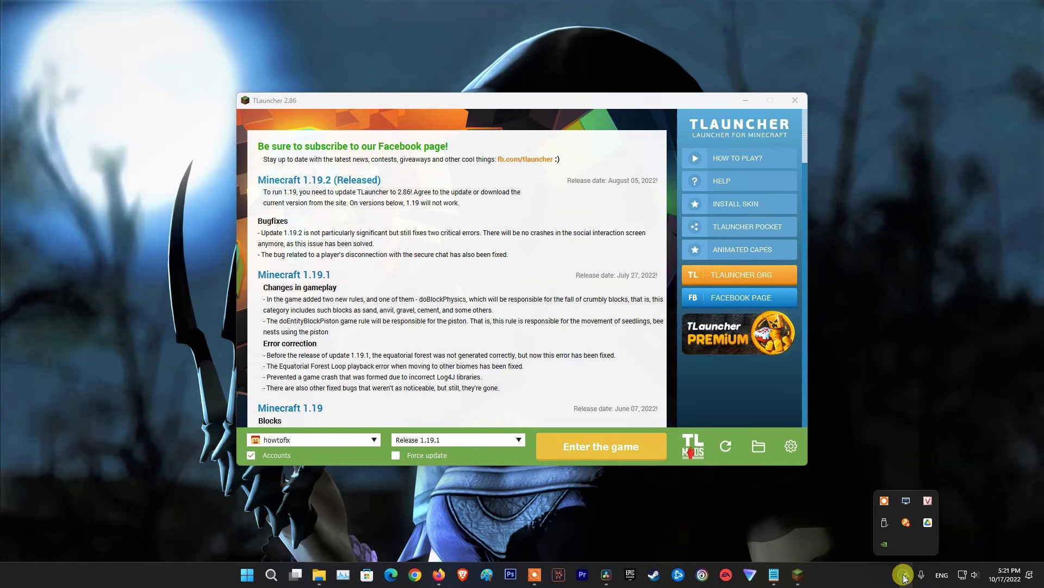
right_click(906, 523)
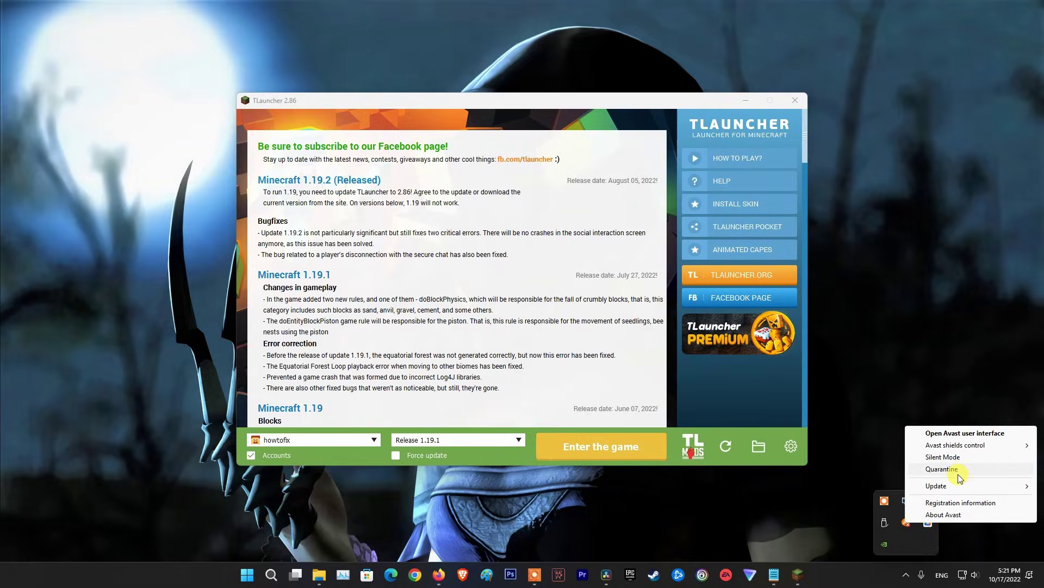
mouse_move(955, 449)
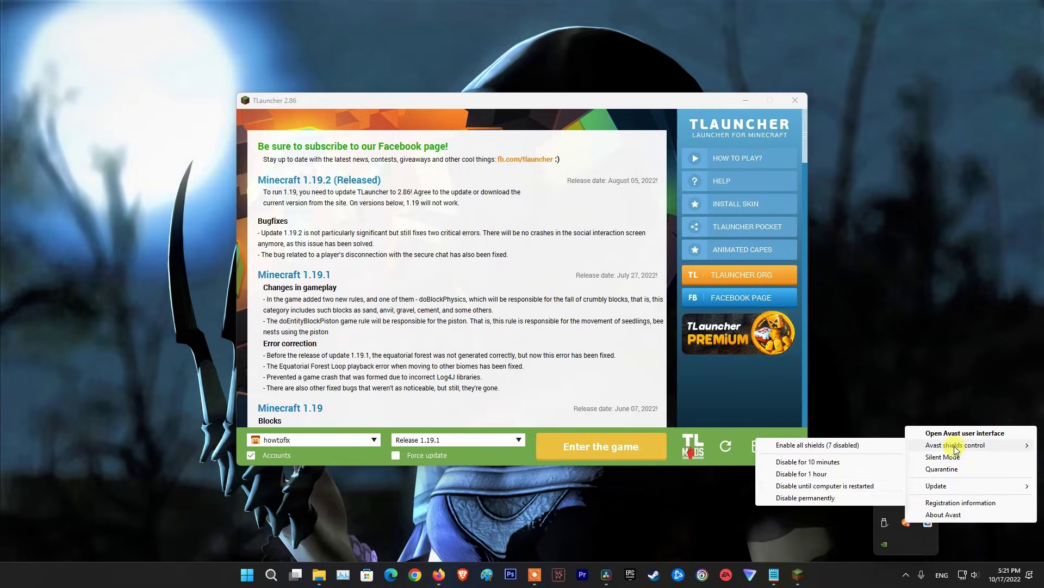
left_click(794, 499)
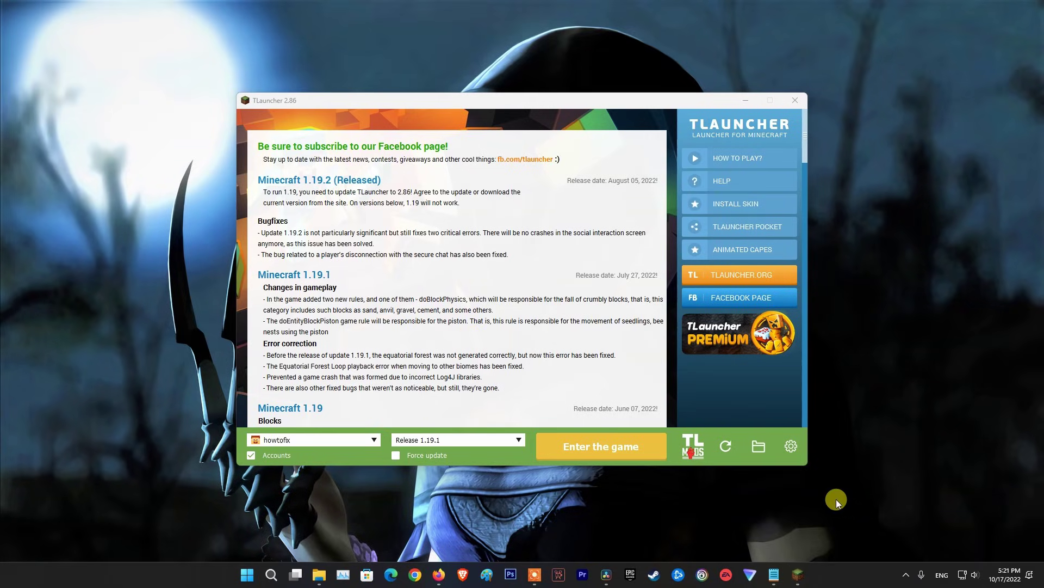
left_click(625, 443)
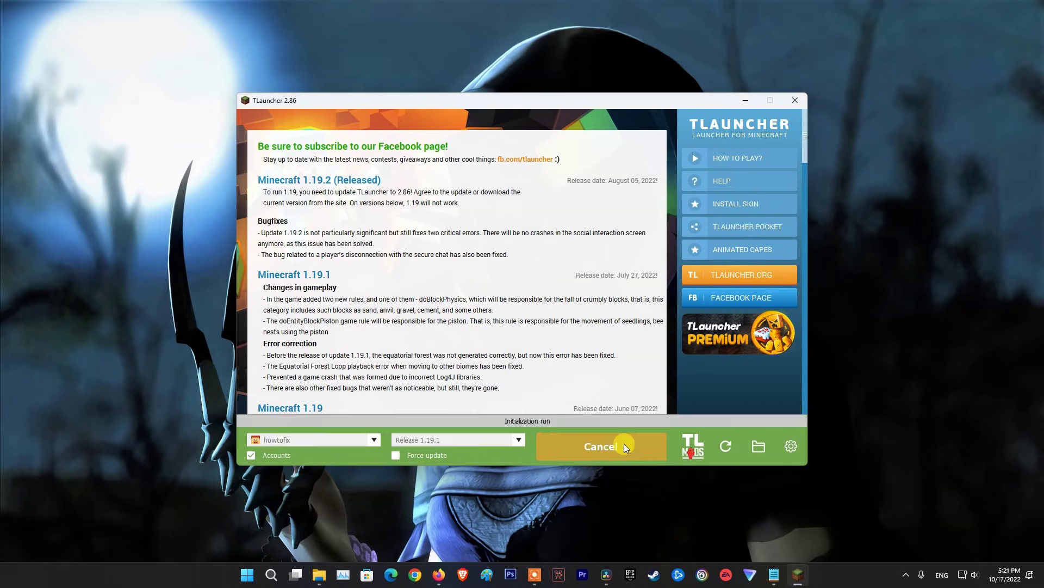